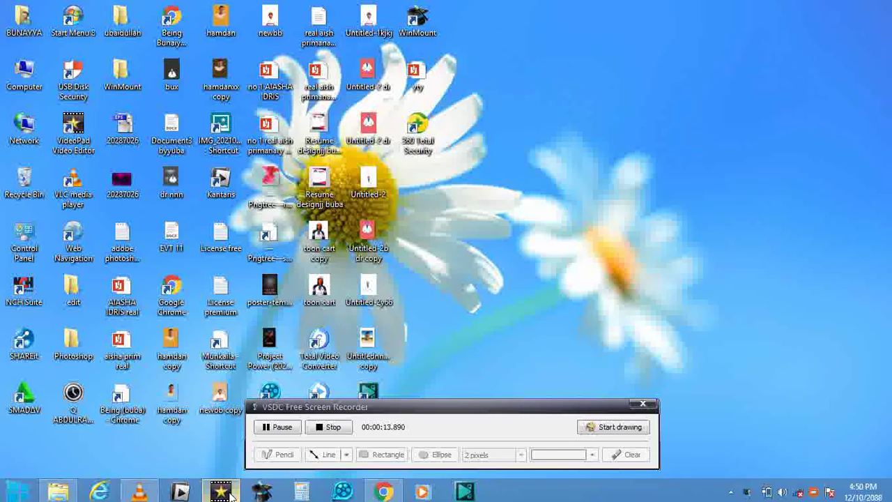
Step: Launch VideoPad, certify non-commercial home use, and create a new project in a maximized window
{"action": "left_click", "coordinate": [232, 493]}
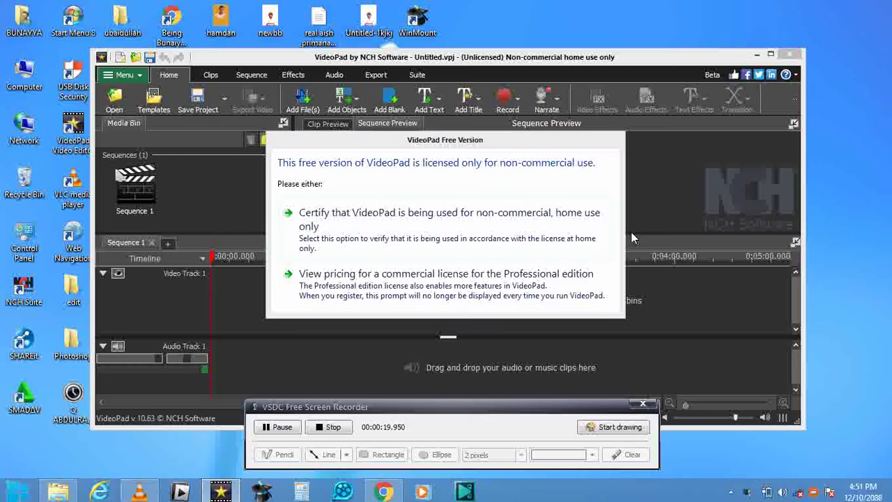
{"action": "left_click", "coordinate": [473, 245]}
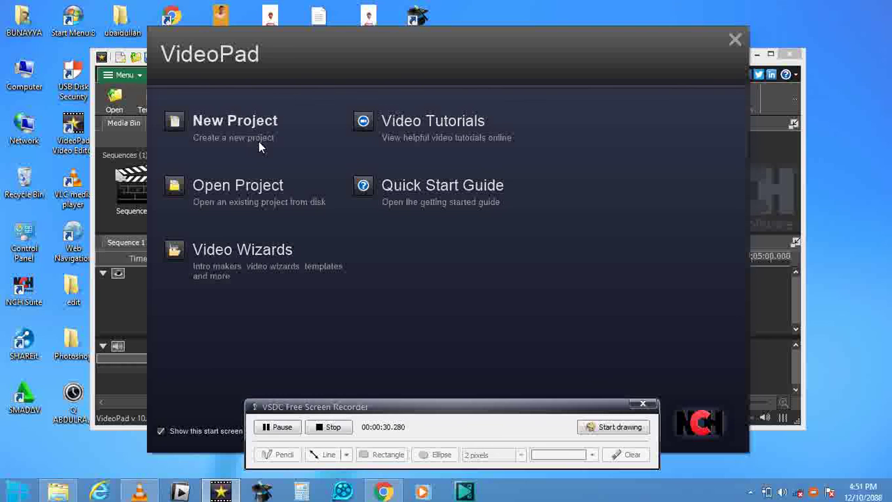
{"action": "left_click", "coordinate": [255, 121]}
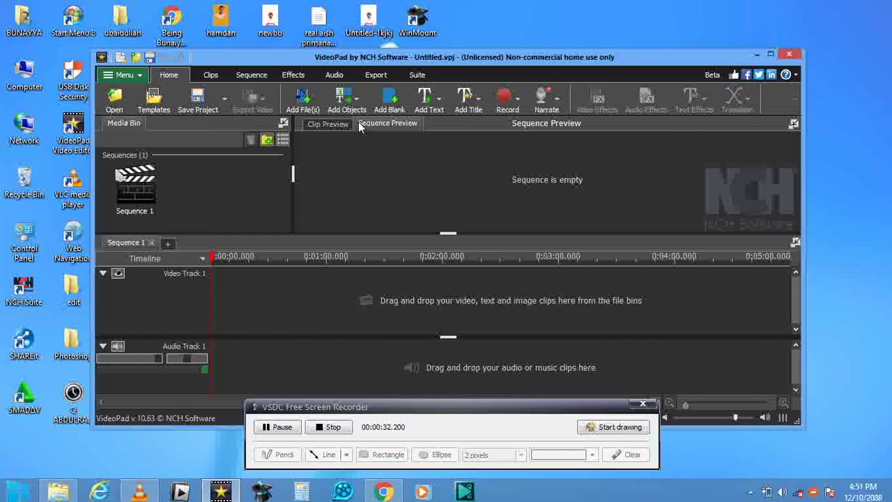
{"action": "left_click", "coordinate": [770, 54]}
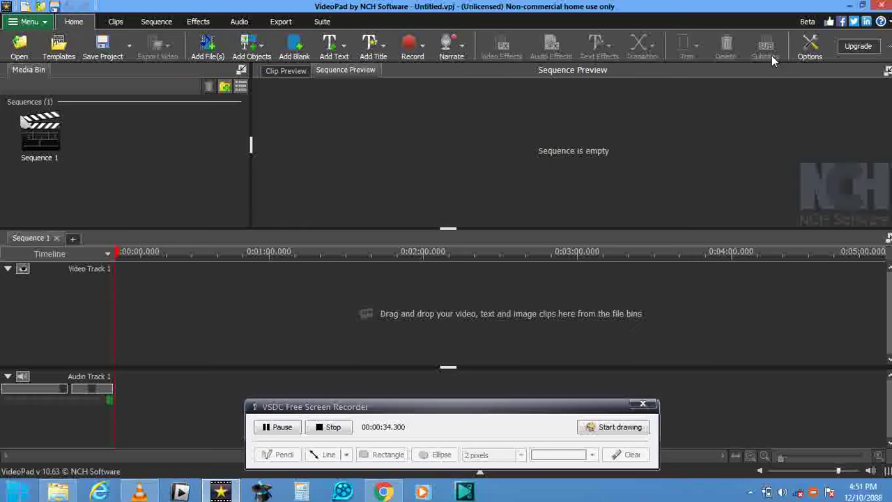
{"action": "left_click", "coordinate": [615, 426]}
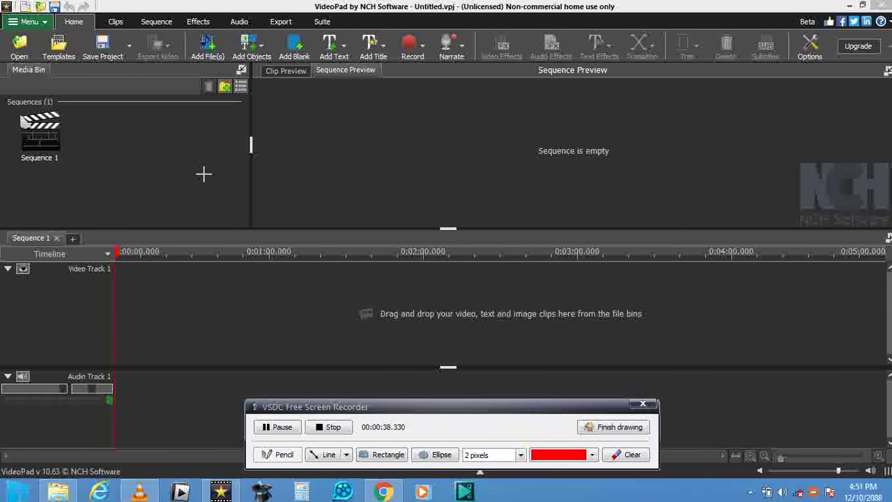
{"action": "mouse_move", "coordinate": [190, 61]}
{"action": "left_mouse_down"}
{"action": "mouse_move", "coordinate": [187, 41]}
{"action": "mouse_move", "coordinate": [204, 21]}
{"action": "mouse_move", "coordinate": [234, 38]}
{"action": "mouse_move", "coordinate": [220, 72]}
{"action": "mouse_move", "coordinate": [193, 56]}
{"action": "left_mouse_up"}
{"action": "left_click", "coordinate": [622, 454]}
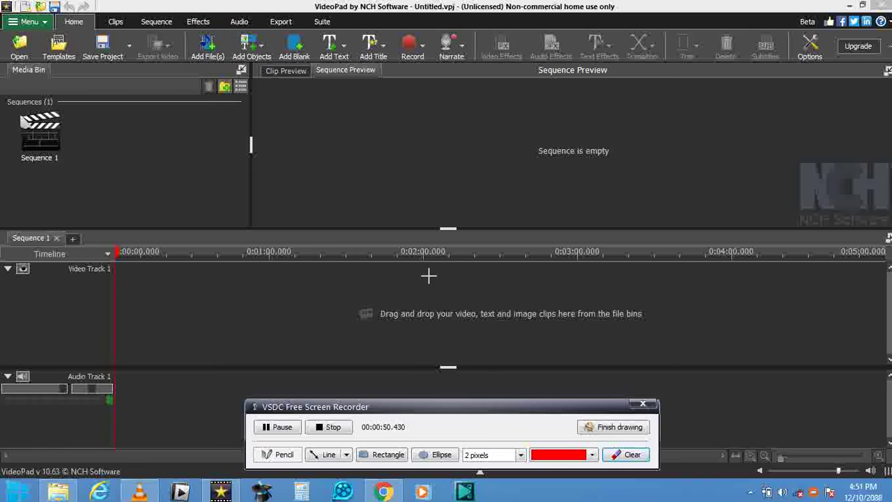
{"action": "left_click", "coordinate": [284, 432]}
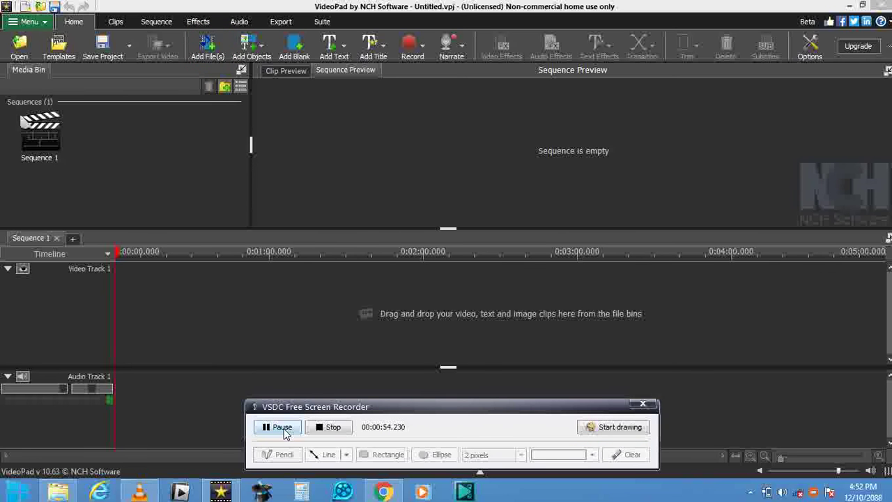
Step: Start adding files to the project and browse the Libraries and Local Disk (C:) for media
{"action": "left_click", "coordinate": [221, 60]}
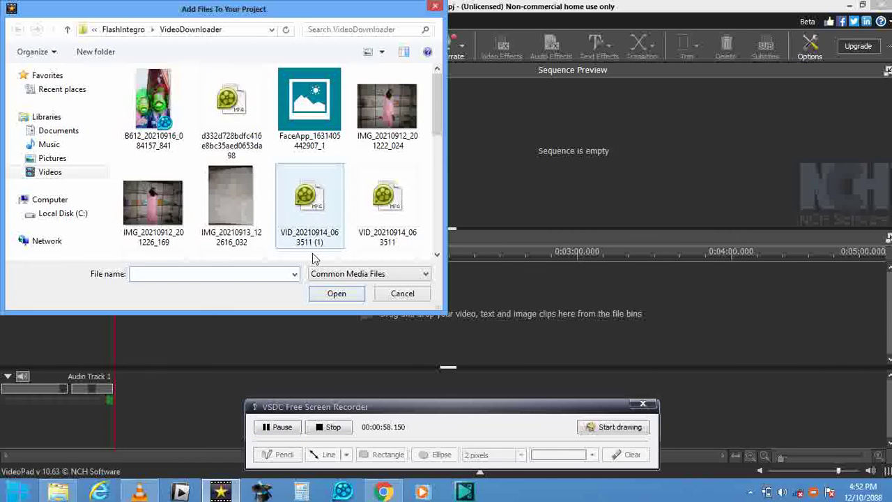
{"action": "left_click", "coordinate": [285, 427]}
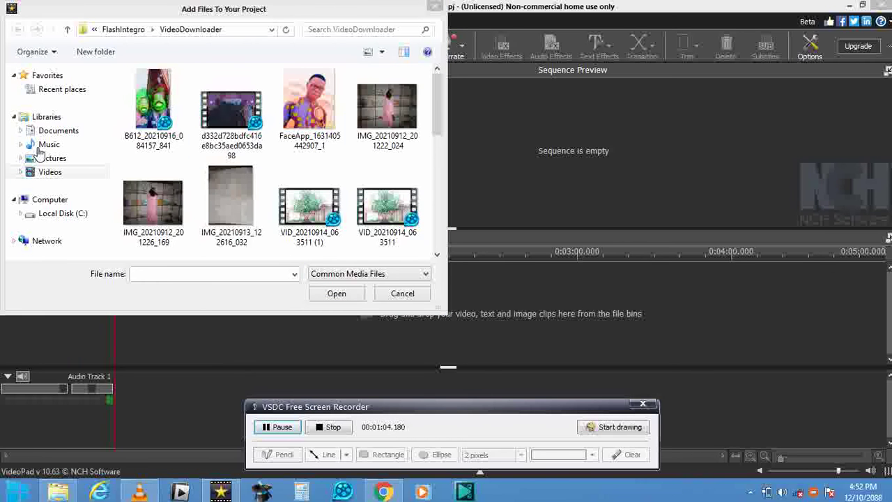
{"action": "left_click", "coordinate": [50, 120]}
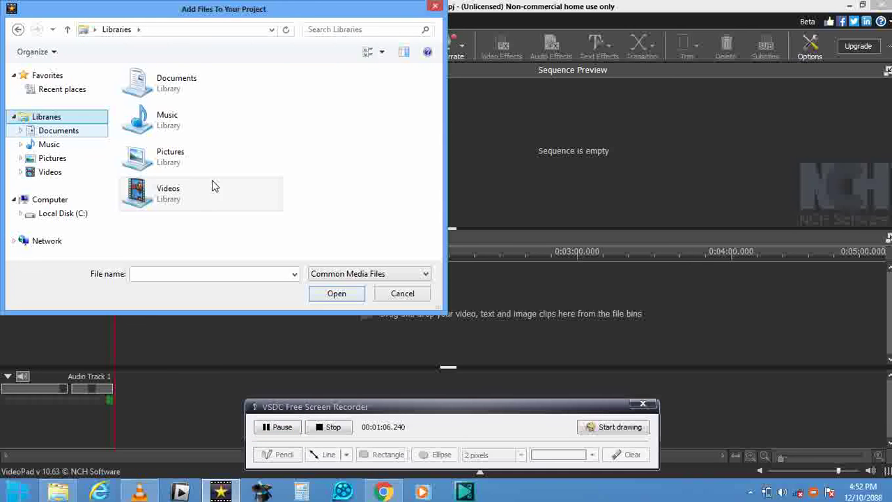
{"action": "double_click", "coordinate": [61, 121]}
{"action": "double_click", "coordinate": [55, 144]}
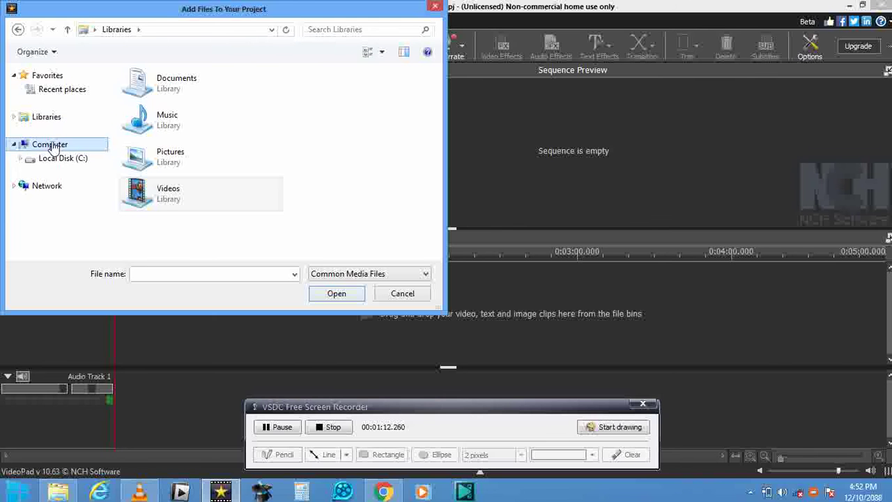
{"action": "double_click", "coordinate": [162, 95]}
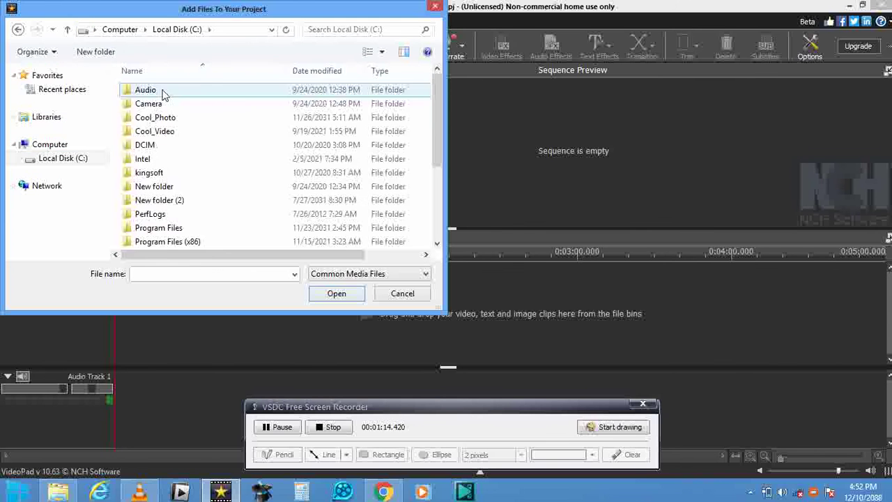
{"action": "double_click", "coordinate": [44, 116]}
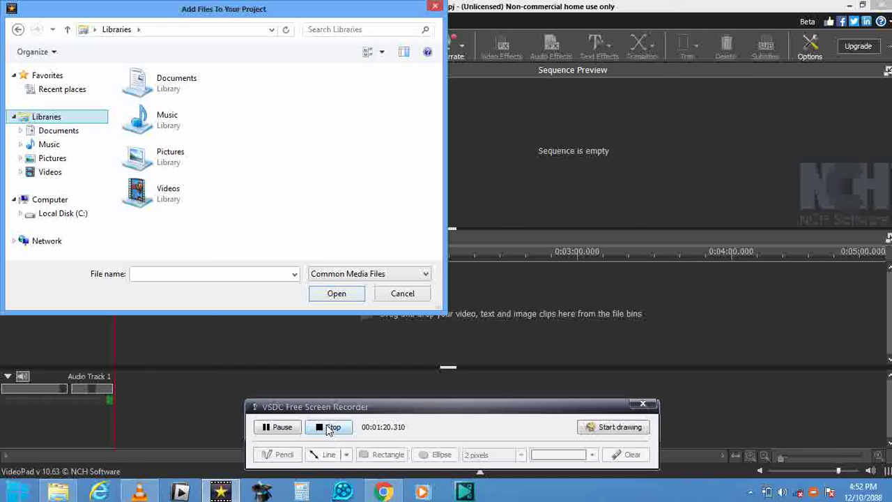
Step: Import the video VID_20210523_073829 from the Videos library into the project
{"action": "left_click", "coordinate": [58, 174]}
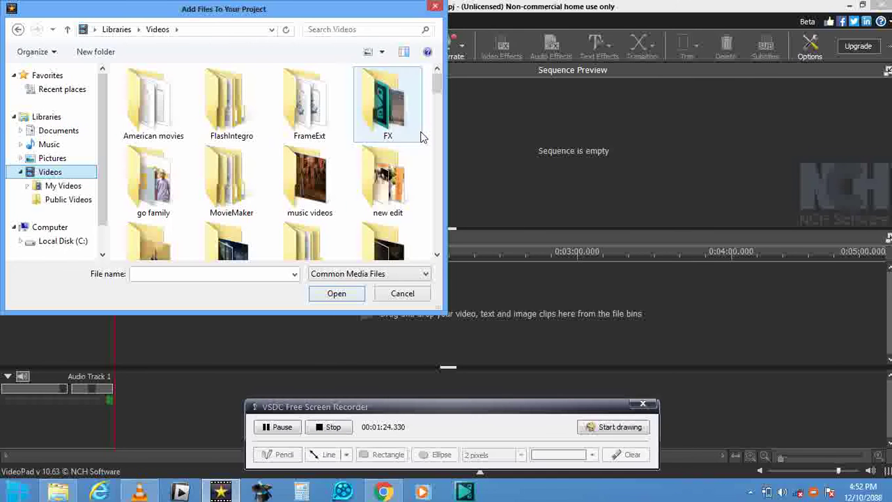
{"action": "left_click", "coordinate": [340, 156]}
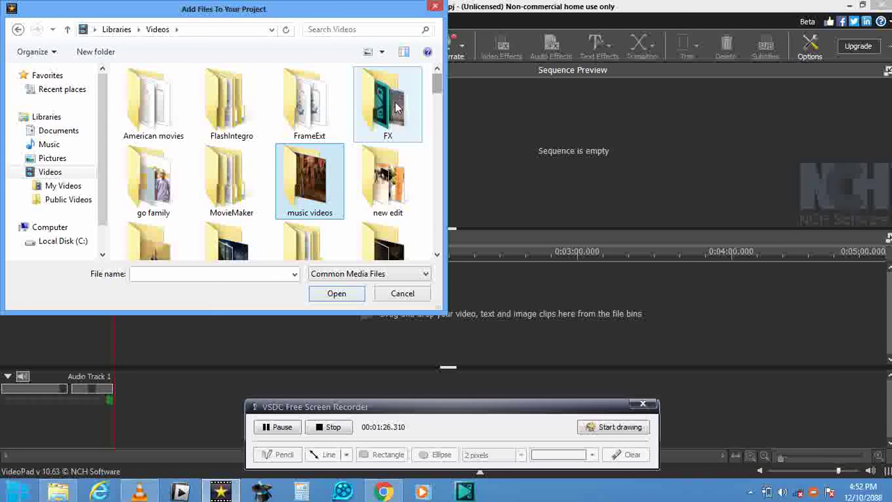
{"action": "double_click", "coordinate": [303, 167]}
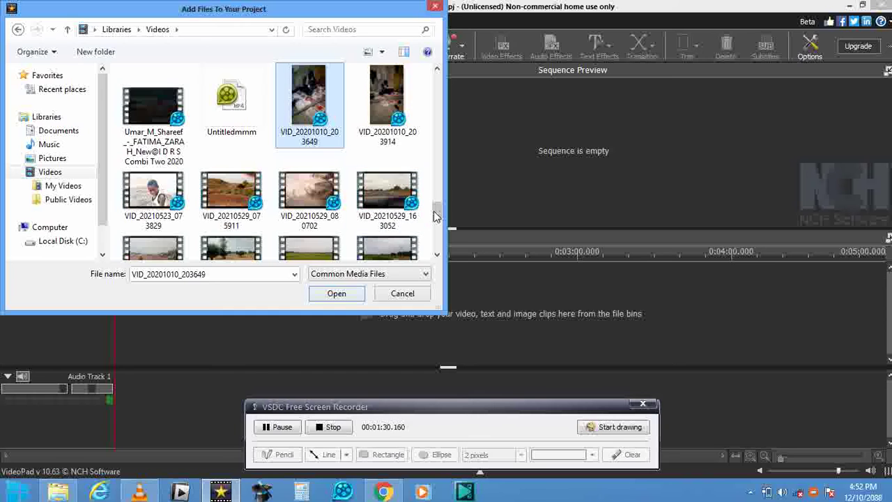
{"action": "mouse_move", "coordinate": [434, 211]}
{"action": "left_mouse_down"}
{"action": "mouse_move", "coordinate": [434, 250]}
{"action": "mouse_move", "coordinate": [434, 218]}
{"action": "left_mouse_up"}
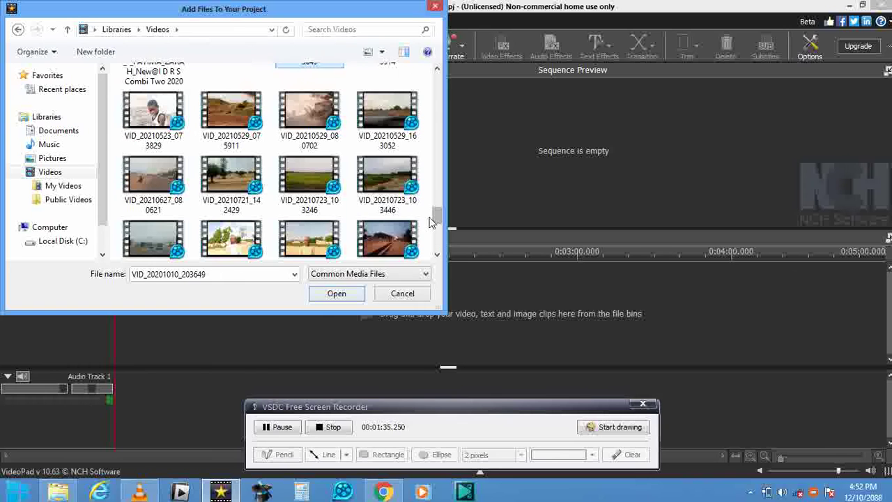
{"action": "left_click", "coordinate": [312, 117]}
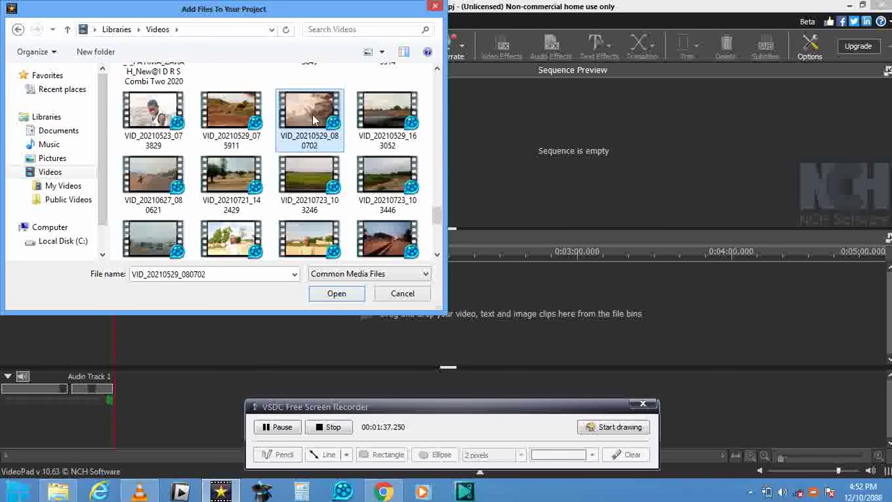
{"action": "left_click", "coordinate": [153, 113]}
{"action": "left_click", "coordinate": [335, 293]}
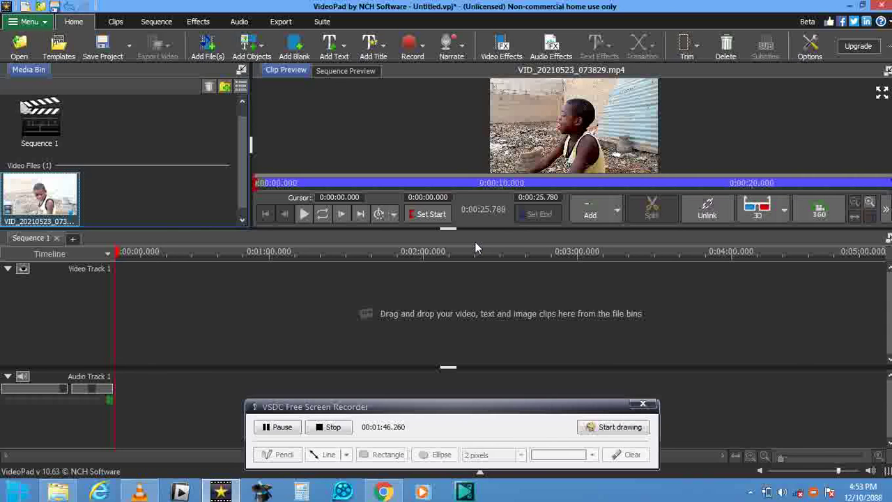
Step: Play the imported clip in the clip preview and open its video effects
{"action": "left_click", "coordinate": [303, 215]}
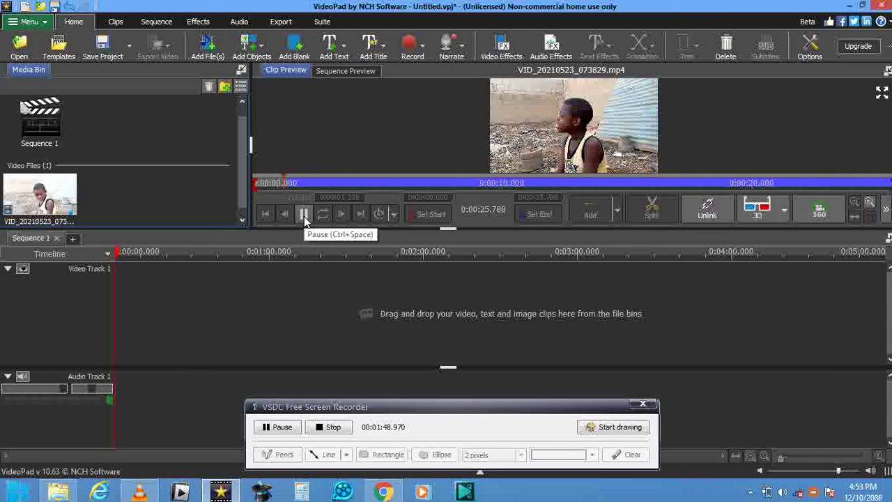
{"action": "left_click", "coordinate": [516, 58]}
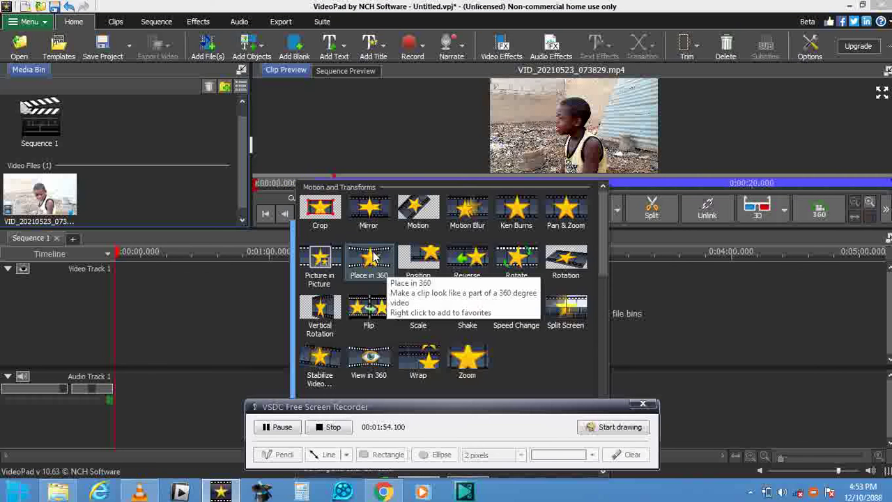
{"action": "left_click", "coordinate": [615, 427]}
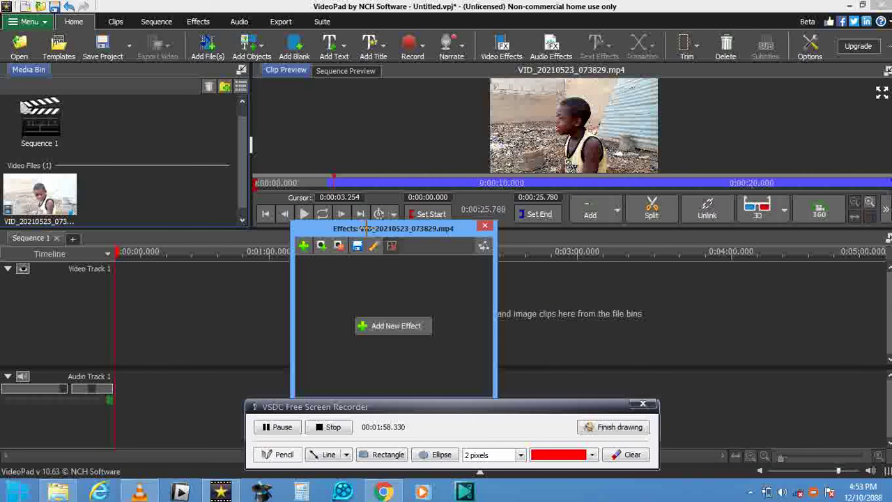
{"action": "mouse_move", "coordinate": [364, 254]}
{"action": "left_mouse_down"}
{"action": "mouse_move", "coordinate": [334, 258]}
{"action": "mouse_move", "coordinate": [305, 246]}
{"action": "mouse_move", "coordinate": [307, 229]}
{"action": "mouse_move", "coordinate": [362, 225]}
{"action": "mouse_move", "coordinate": [410, 241]}
{"action": "mouse_move", "coordinate": [379, 258]}
{"action": "mouse_move", "coordinate": [347, 256]}
{"action": "left_mouse_up"}
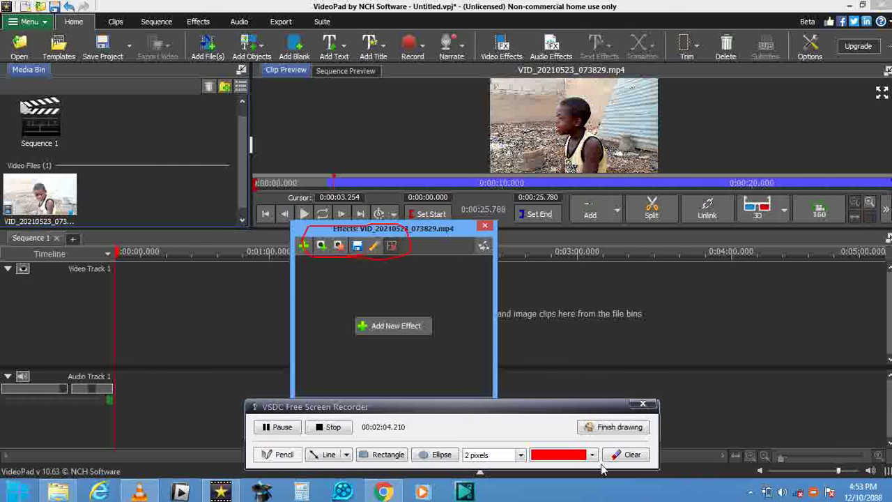
{"action": "left_click", "coordinate": [613, 426]}
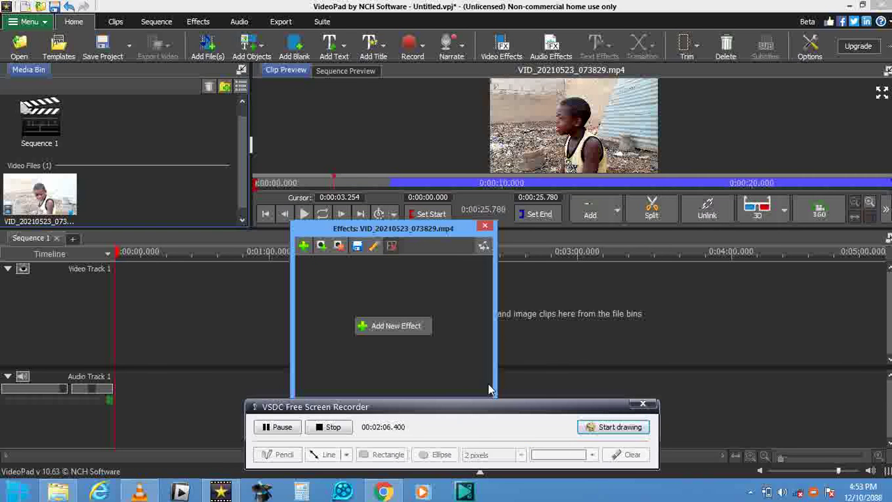
Step: Move the Effects window over the media bin and add a Split Screen effect to the clip
{"action": "left_click_drag", "start_coordinate": [343, 225], "coordinate": [174, 116]}
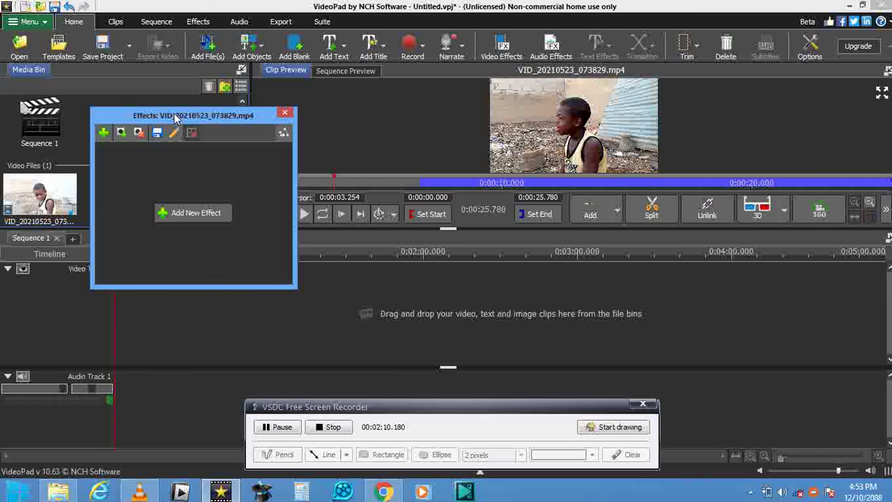
{"action": "left_click", "coordinate": [183, 214]}
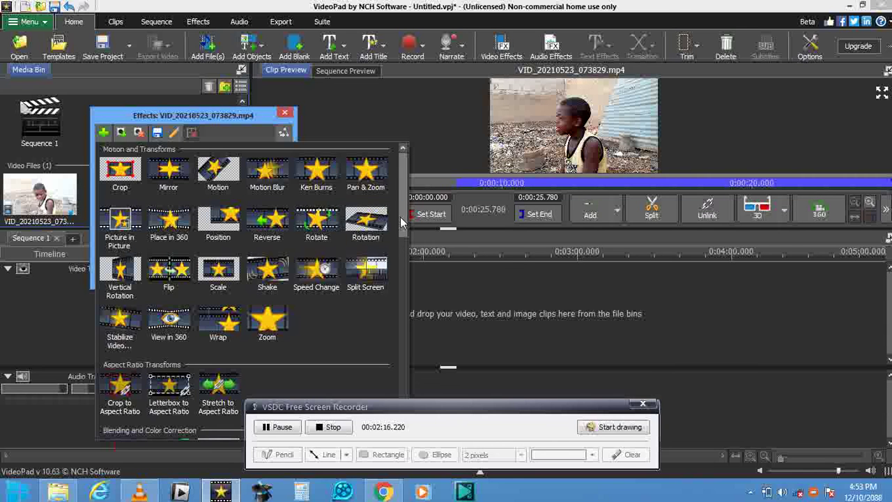
{"action": "scroll", "coordinate": [402, 232], "scroll_direction": "down", "scroll_amount": 1}
{"action": "scroll", "coordinate": [401, 232], "scroll_direction": "down", "scroll_amount": 2}
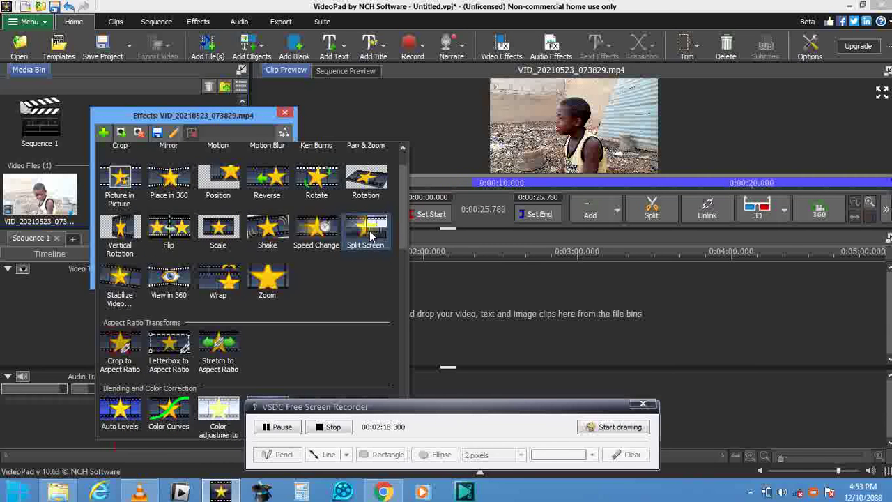
{"action": "left_click", "coordinate": [369, 231]}
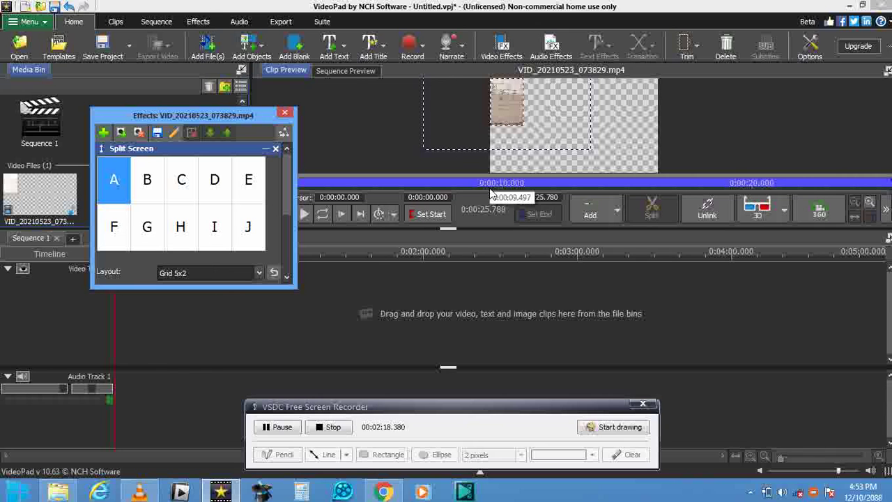
Step: Try several cells of the Grid 5x2 split-screen layout, including A, D and I, and place the clip in cell H
{"action": "left_click", "coordinate": [145, 181]}
{"action": "left_click", "coordinate": [112, 182]}
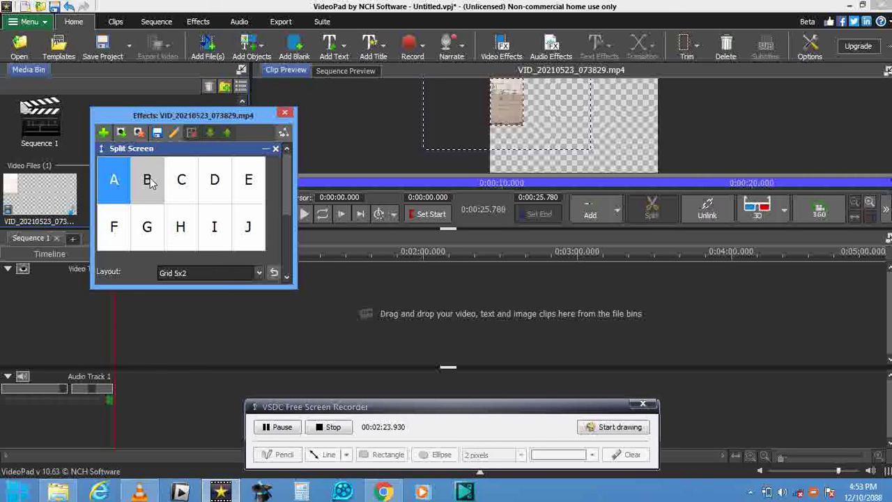
{"action": "left_click", "coordinate": [214, 186]}
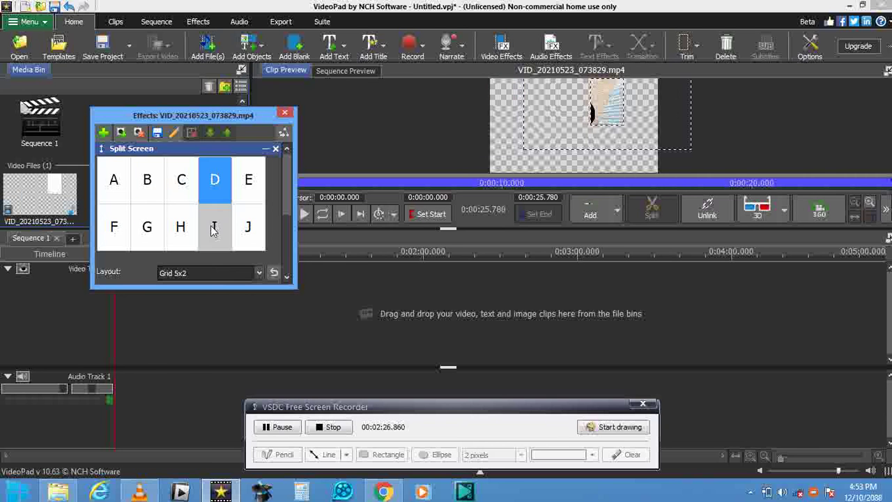
{"action": "left_click", "coordinate": [214, 230]}
{"action": "left_click", "coordinate": [181, 225]}
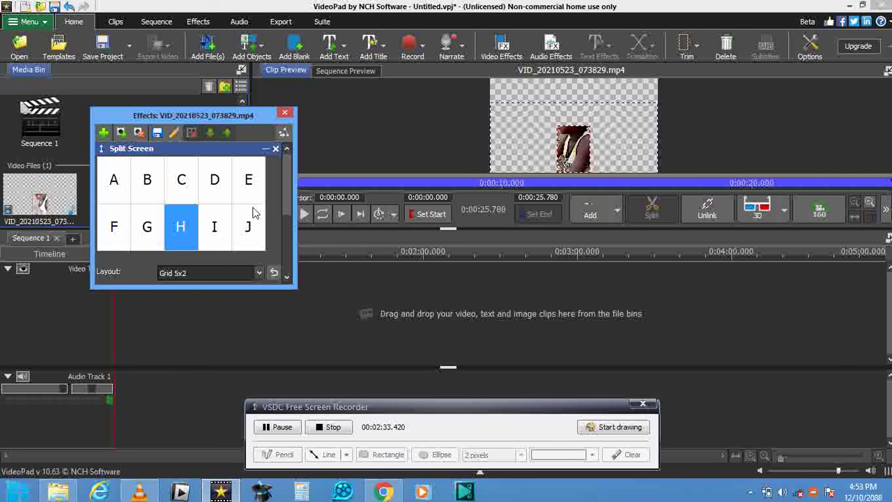
{"action": "left_click", "coordinate": [201, 201]}
{"action": "left_click", "coordinate": [179, 225]}
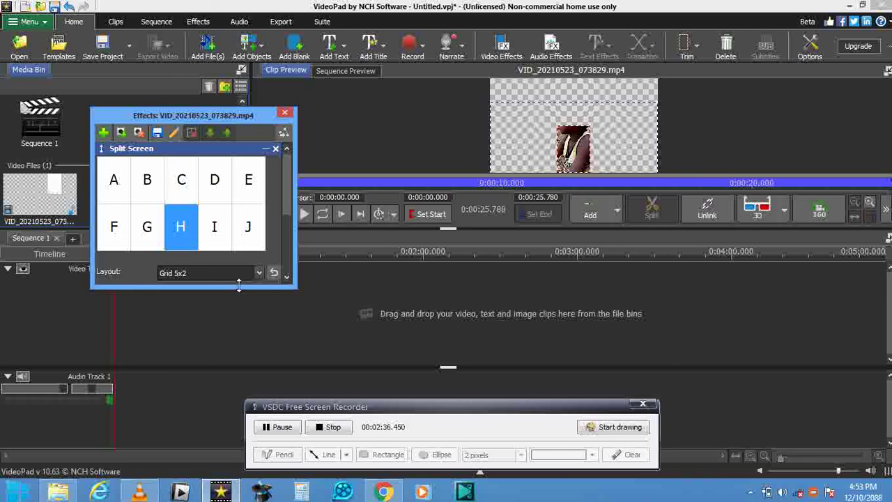
Step: Change the Split Screen layout to Grid 3x3 and collapse the effect's settings
{"action": "left_click", "coordinate": [259, 273]}
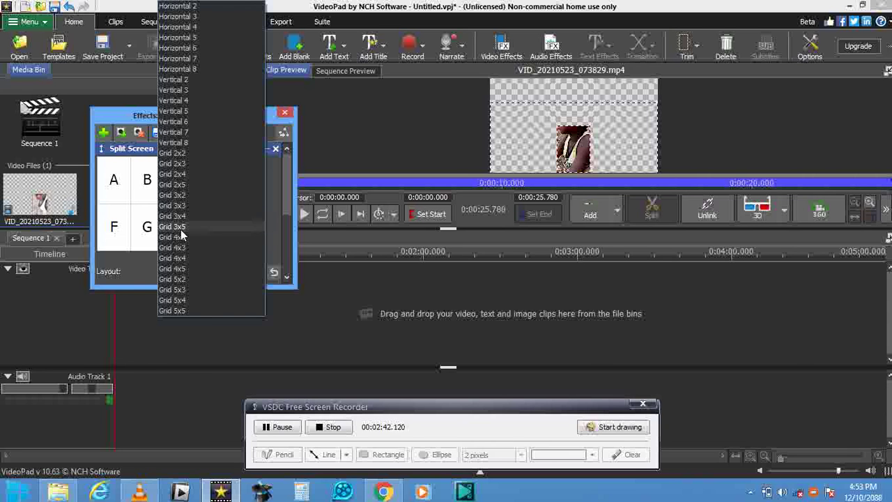
{"action": "left_click", "coordinate": [185, 206]}
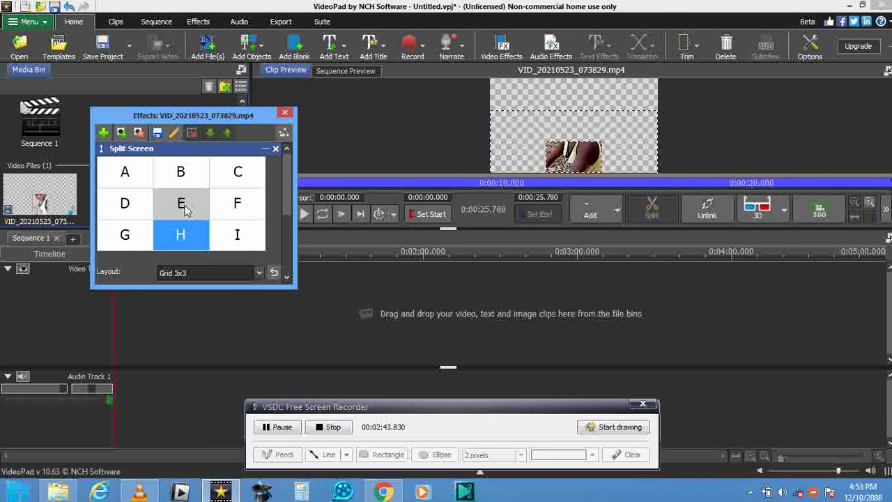
{"action": "left_click", "coordinate": [265, 149]}
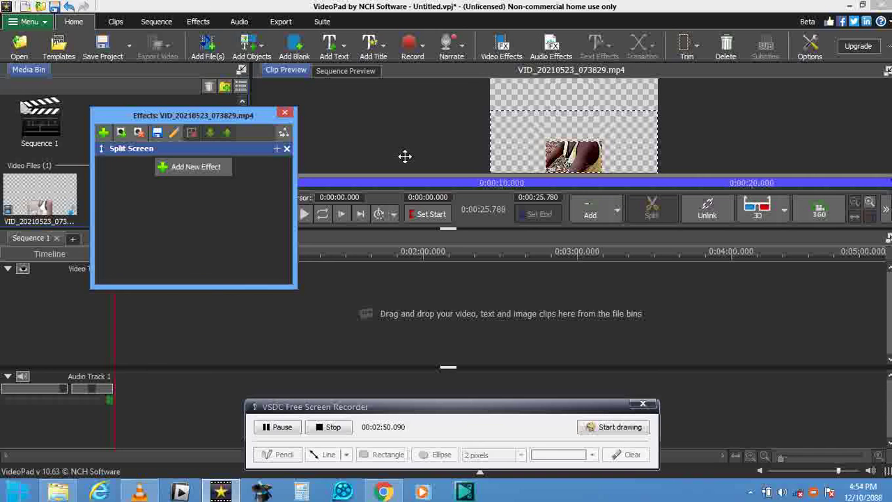
Step: View the split-screen clip preview in full screen, return to the editor and close the Effects window
{"action": "left_click", "coordinate": [532, 94]}
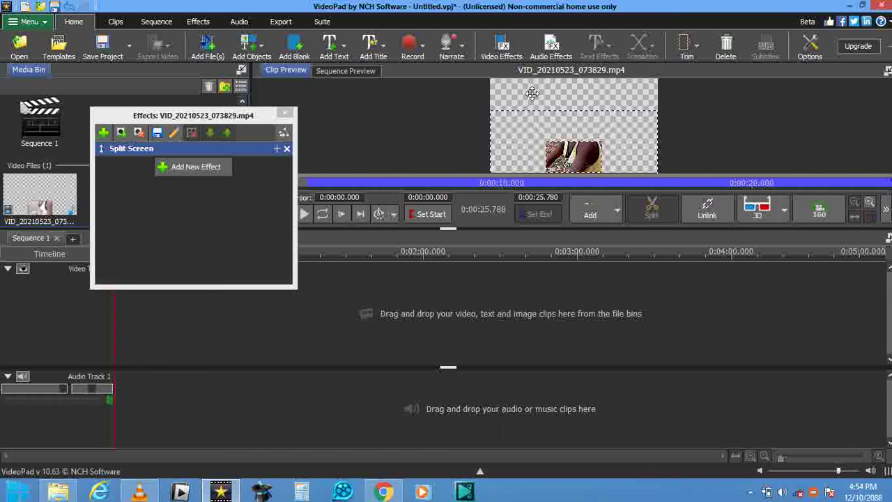
{"action": "double_click", "coordinate": [532, 94]}
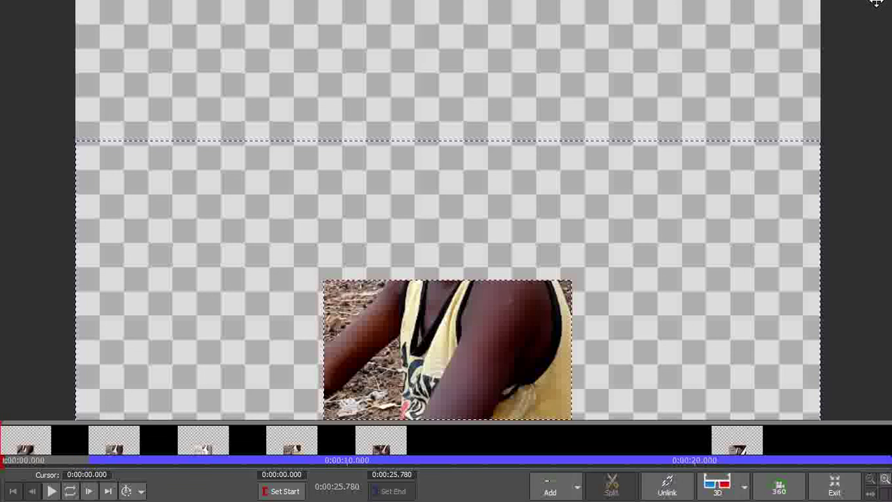
{"action": "left_click", "coordinate": [889, 3]}
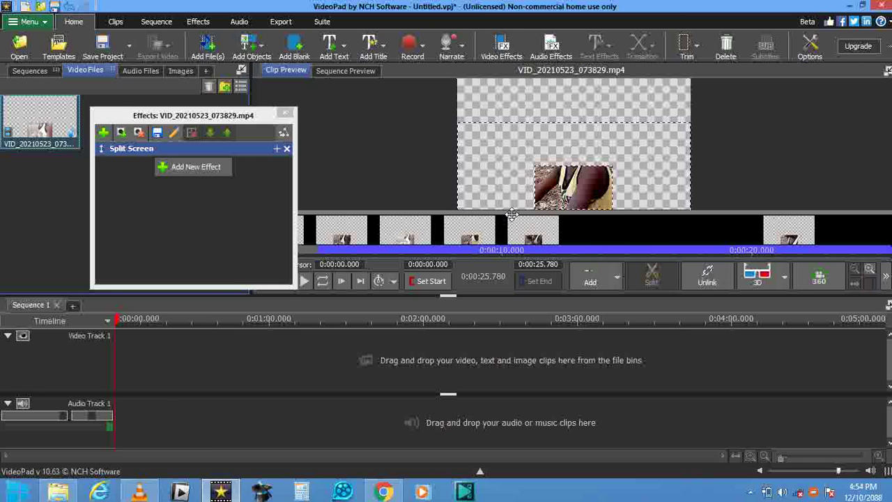
{"action": "left_click", "coordinate": [286, 113]}
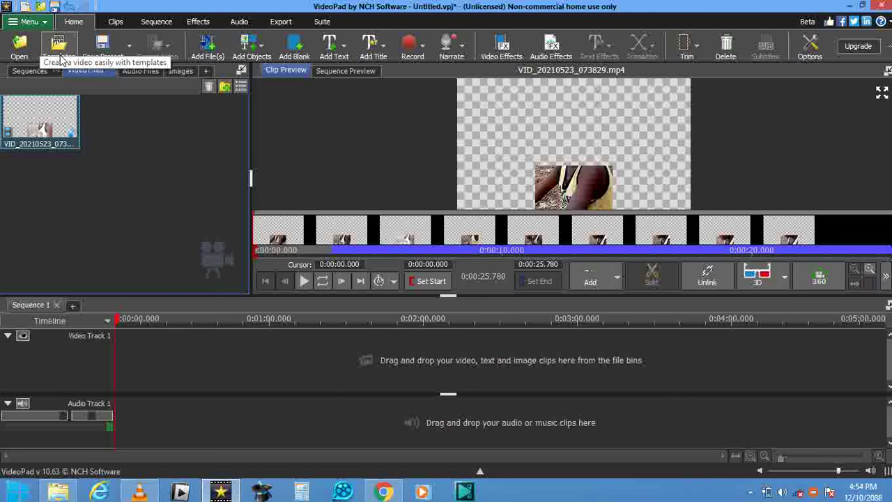
Step: Close VideoPad and discard the unsaved changes to the current project
{"action": "left_click", "coordinate": [471, 493]}
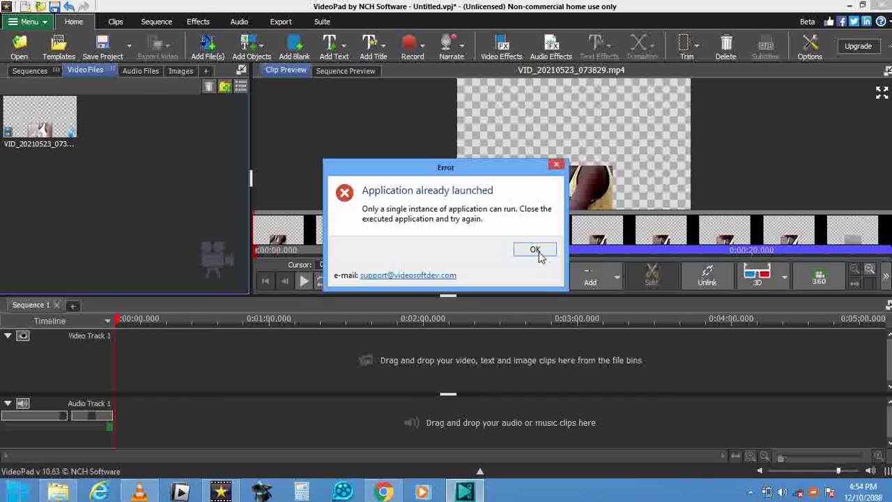
{"action": "left_click", "coordinate": [537, 254]}
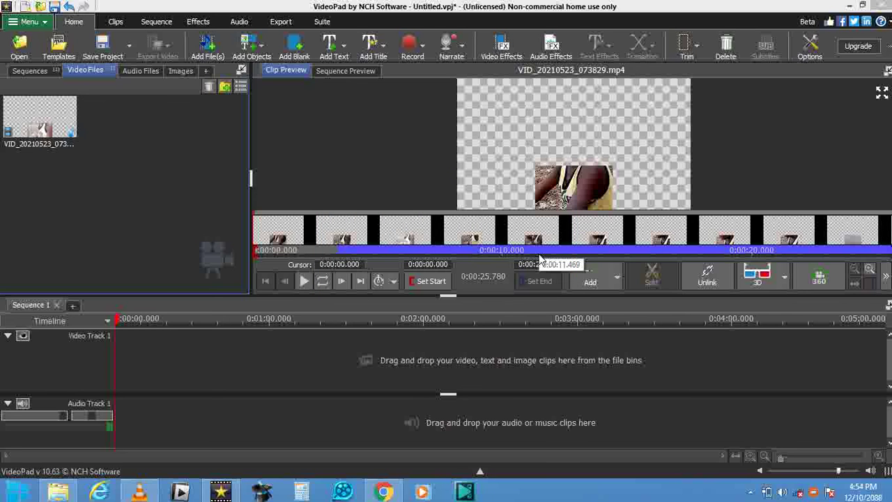
{"action": "left_click", "coordinate": [883, 7]}
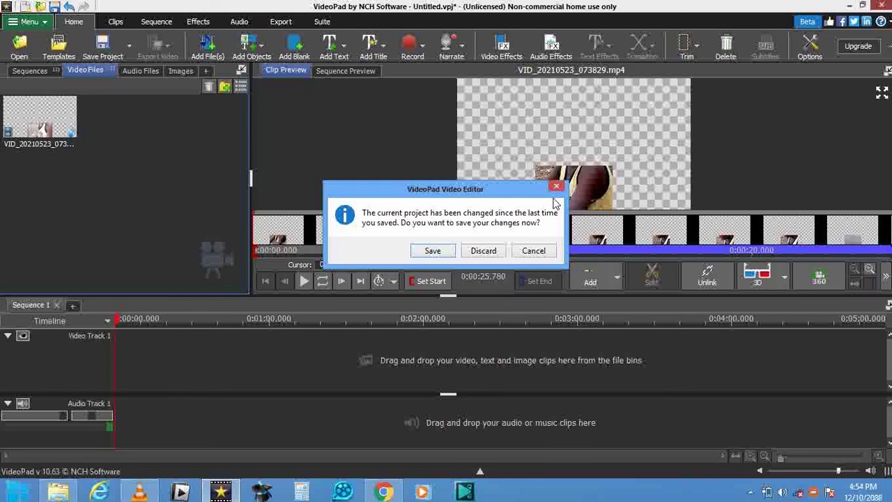
{"action": "left_click", "coordinate": [484, 251]}
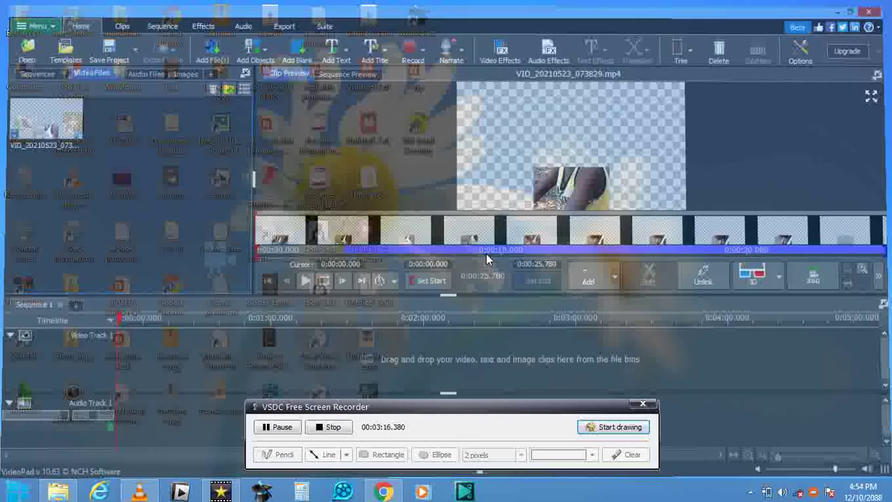